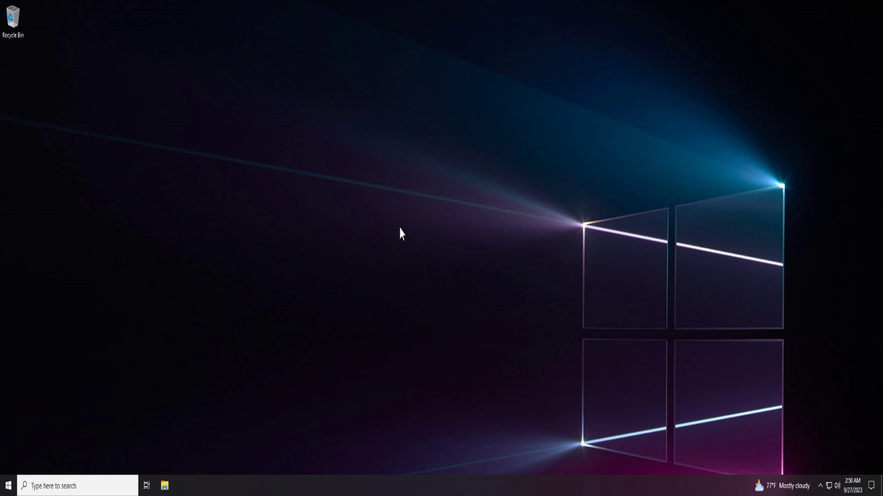
- Open Task Manager from the taskbar with the full process list showing
right_click(562, 485)
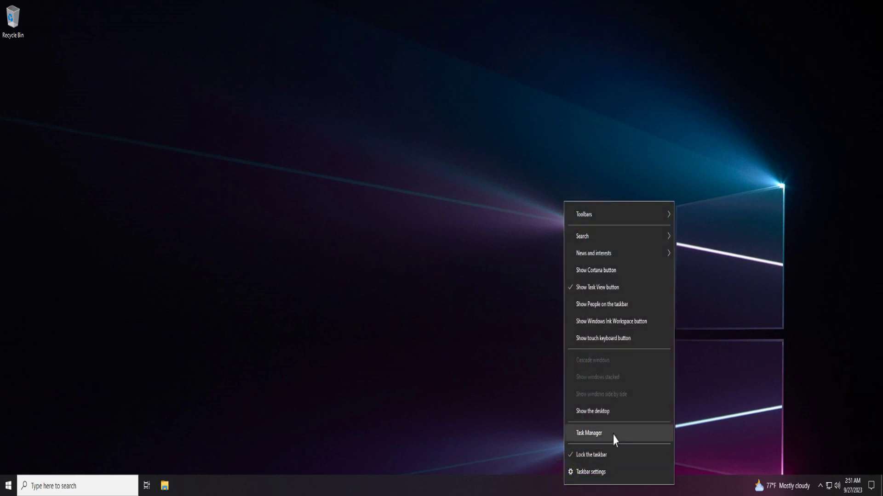
left_click(589, 433)
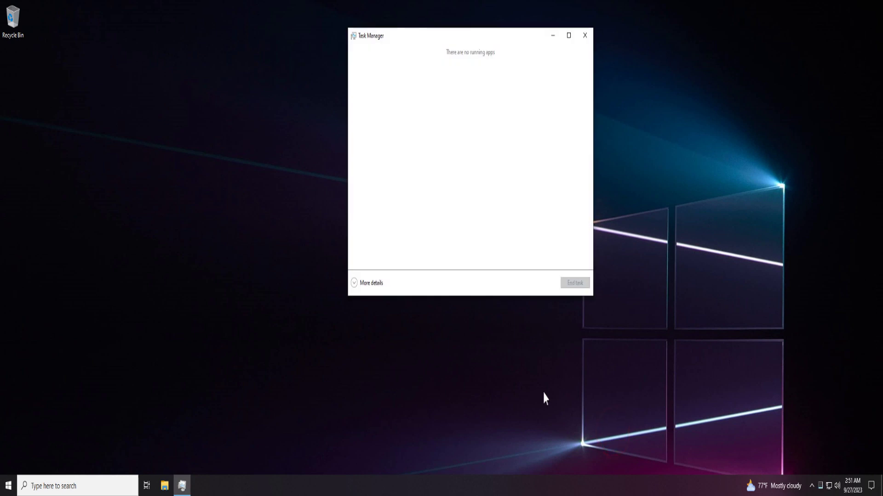
left_click(365, 283)
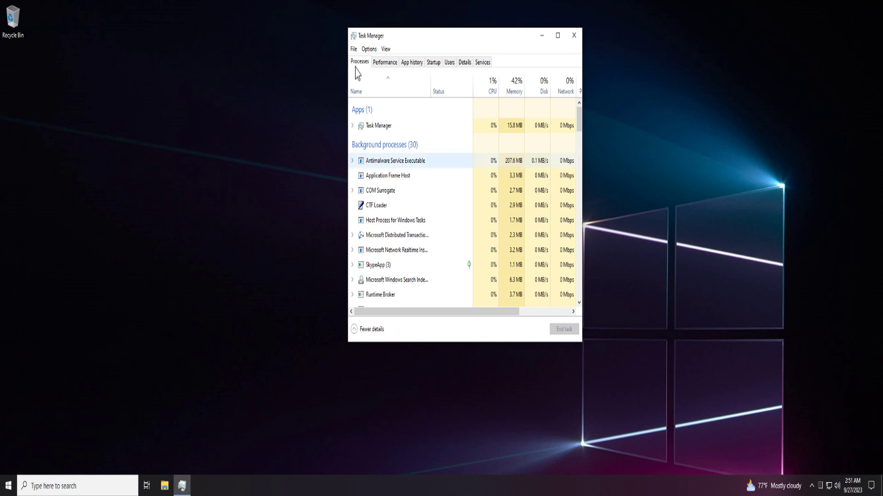
- Restart the Windows Explorer process and close Task Manager
key("Down")
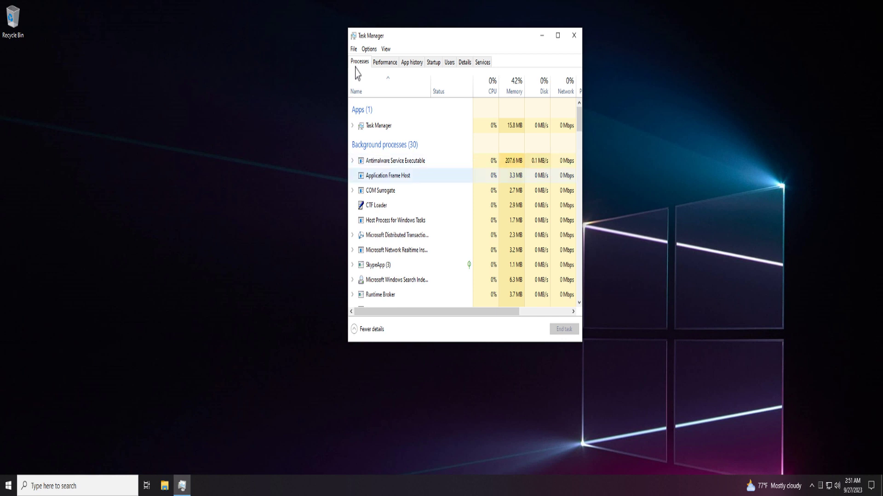
key("Down")
key("Down")
key("Down")
key("Down")
key("Down")
key("Down")
key("Down")
key("Down")
key("Down")
key("Down")
key("Down")
key("Down")
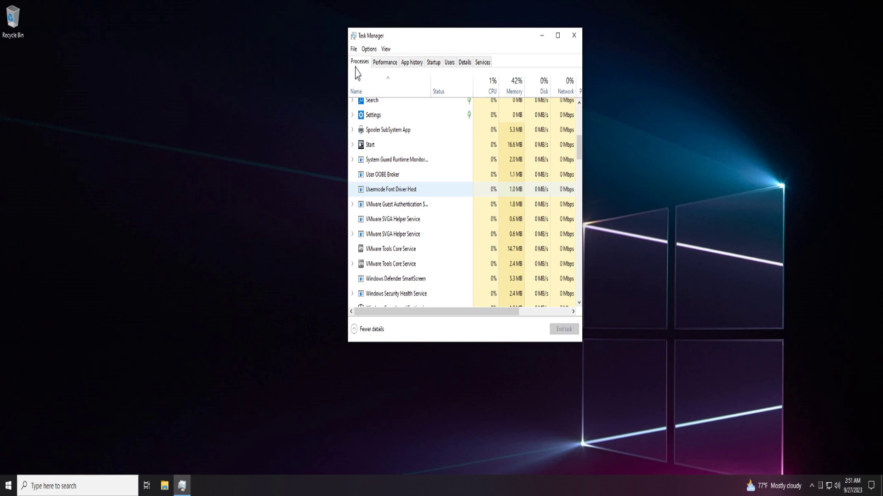
key("Down")
key("Down")
key("Up")
key("Up")
scroll(578, 160, "down", 3)
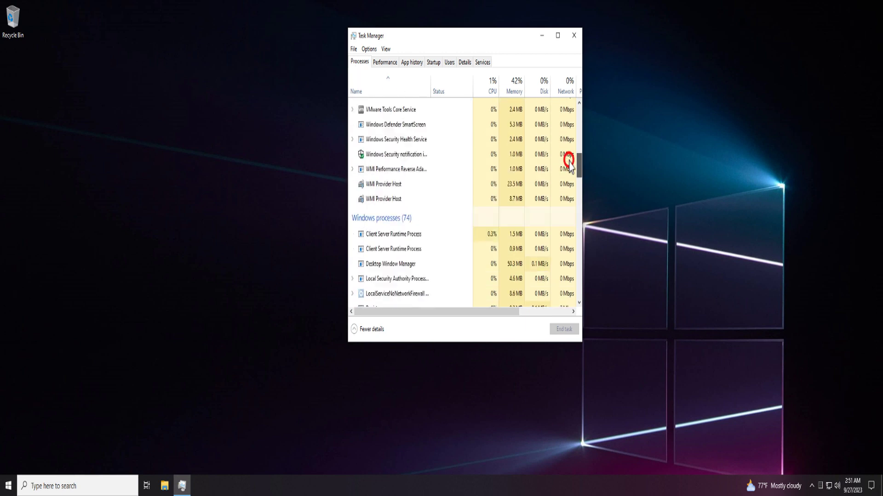
scroll(573, 161, "down", 3)
scroll(573, 160, "down", 3)
scroll(572, 166, "down", 5)
right_click(372, 245)
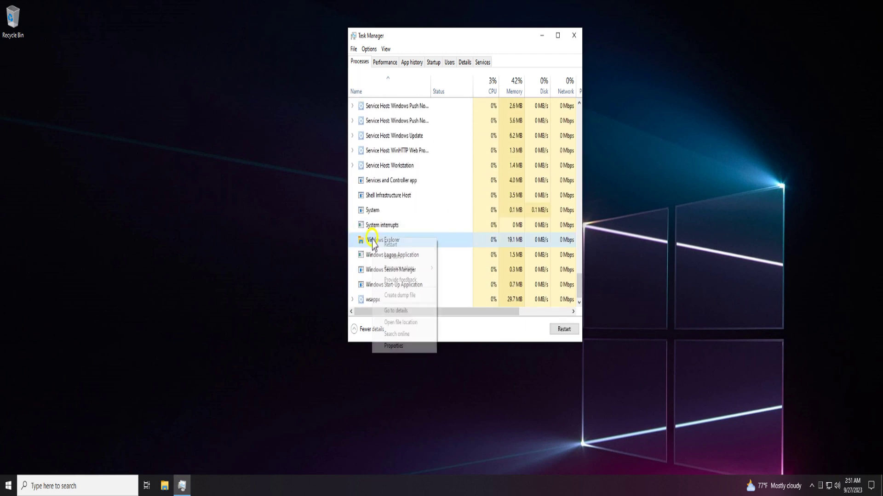
key("Down")
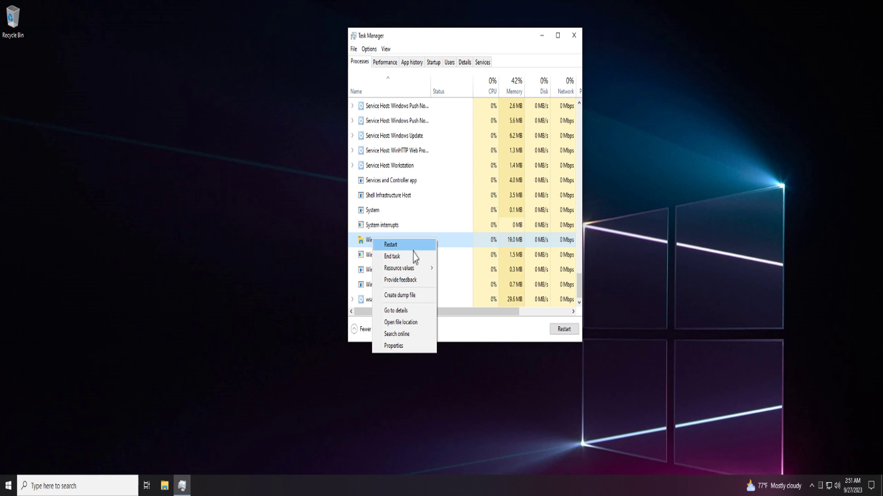
left_click(412, 249)
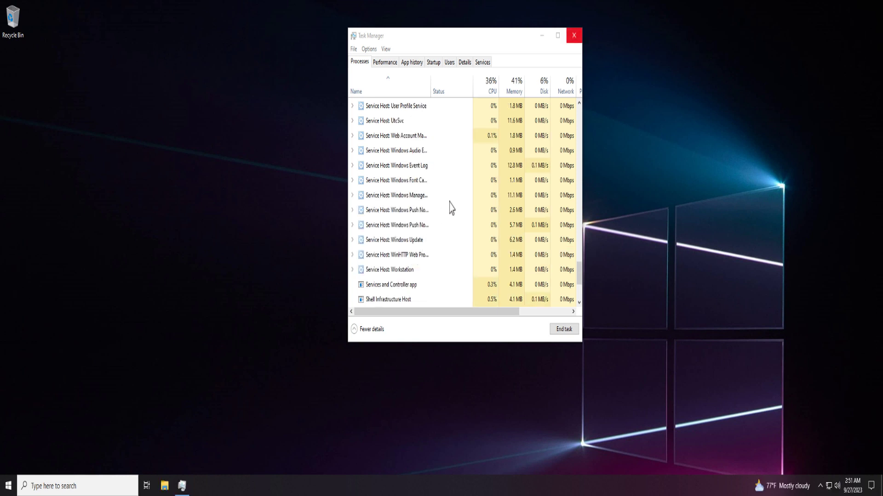
left_click(572, 38)
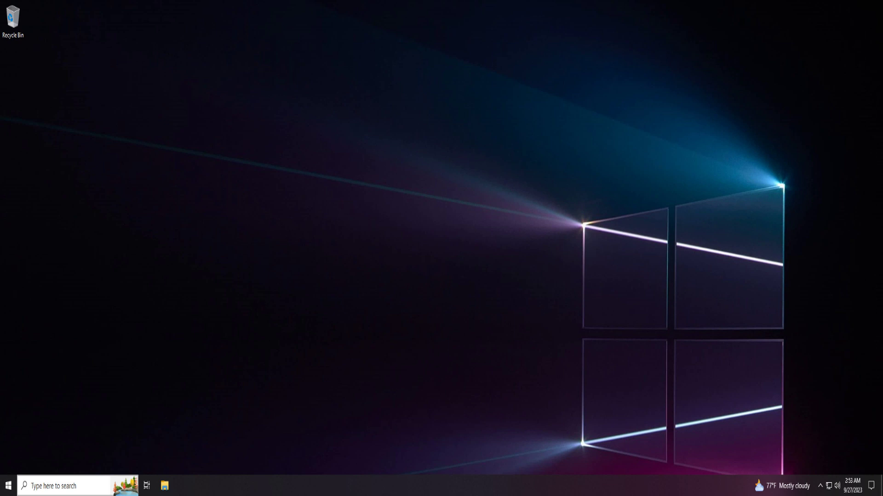
- Start the Application Identity service from the Services app, then close Services
left_click(55, 486)
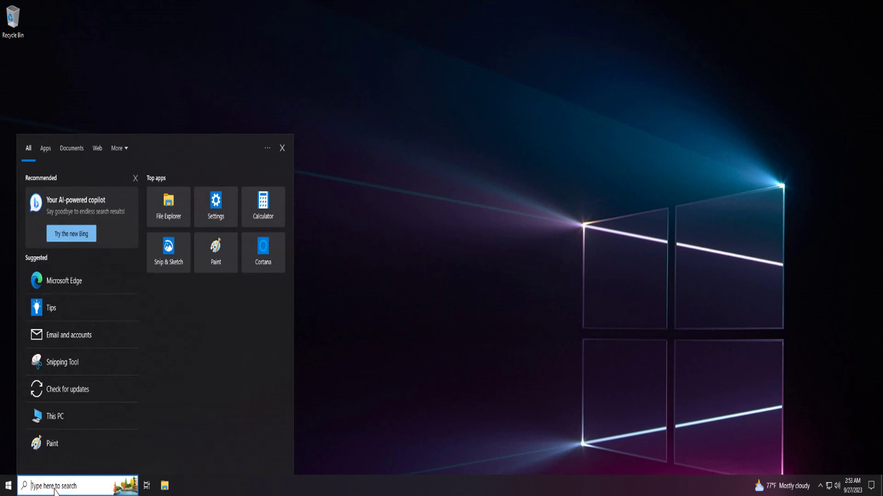
type("s")
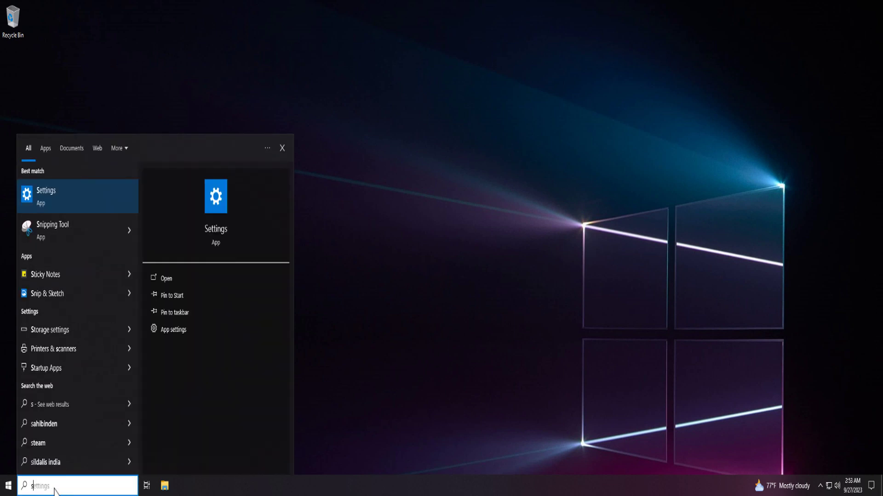
type("ervic")
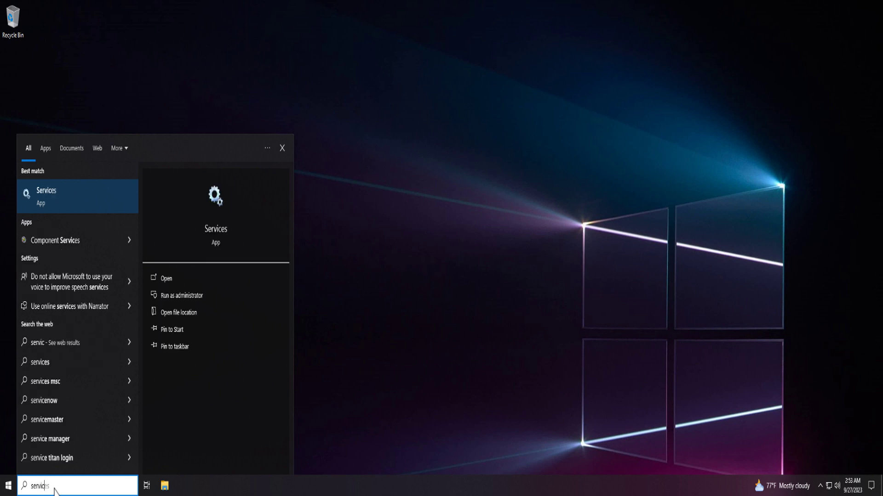
type("es")
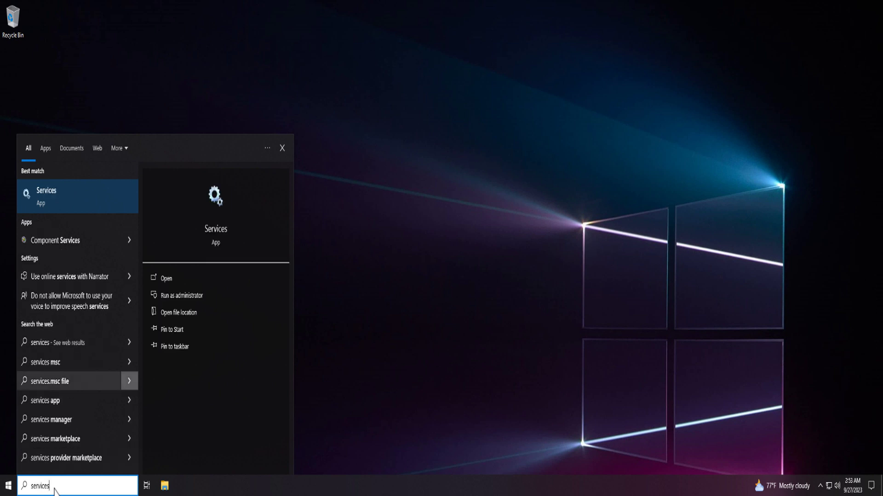
left_click(94, 209)
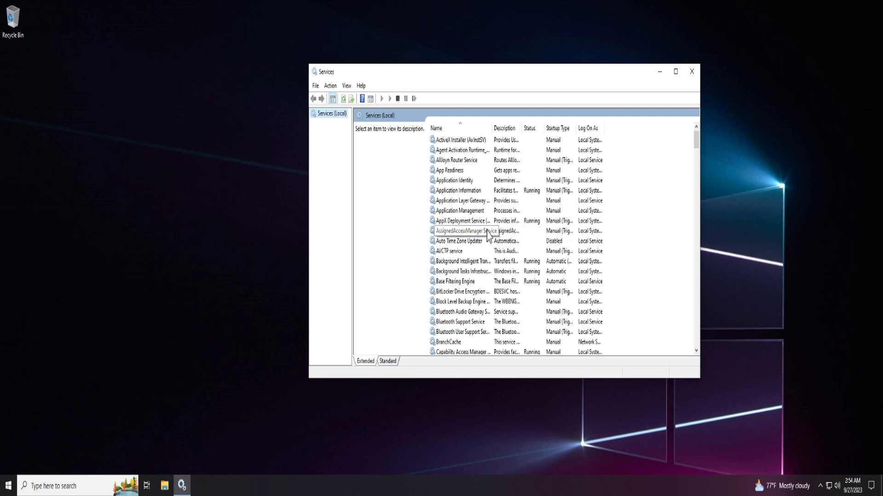
left_click(469, 180)
right_click(459, 181)
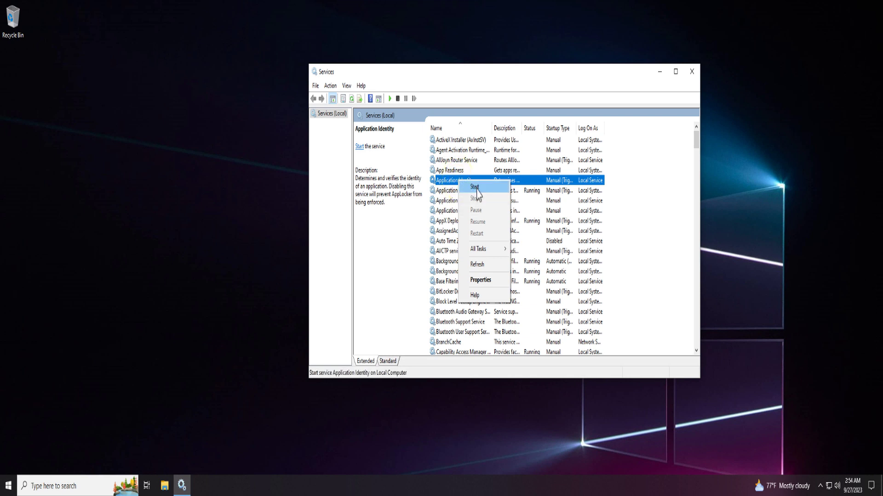
left_click(475, 188)
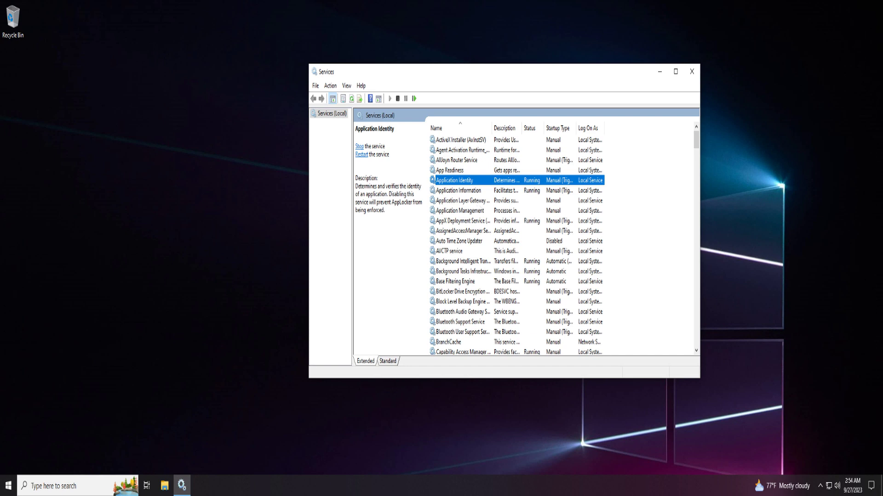
left_click(692, 71)
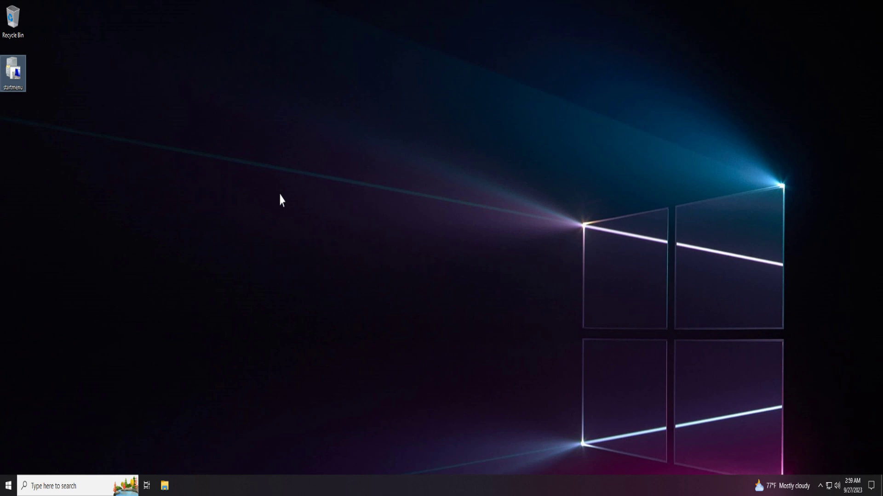
- Launch Windows PowerShell as administrator and centre its window
right_click(10, 489)
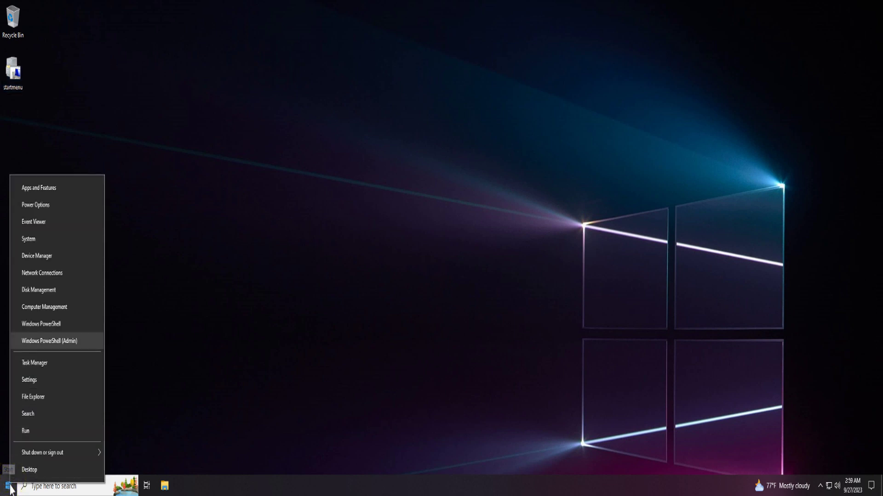
left_click(82, 345)
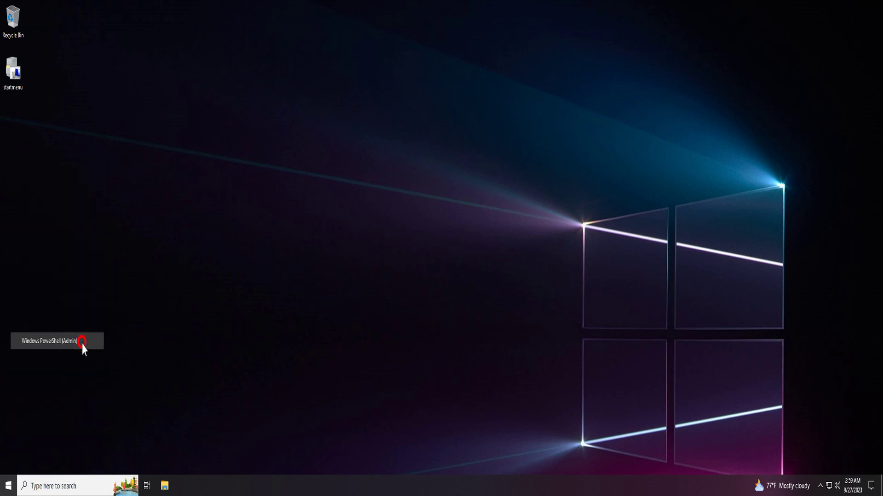
left_click(420, 322)
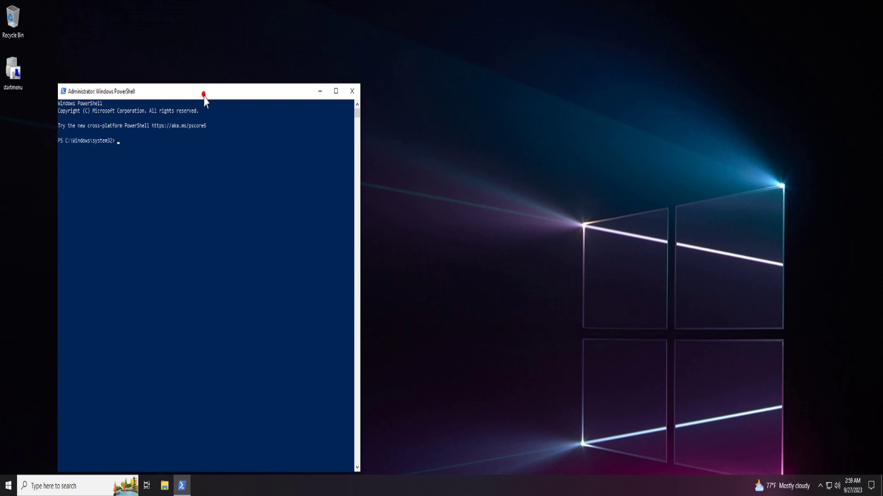
left_click_drag(204, 95, 404, 71)
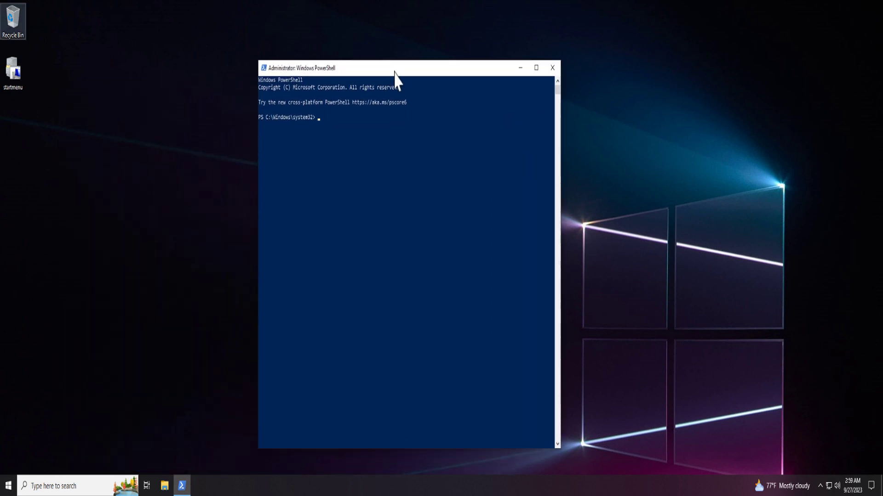
- Paste and run the Get-AppXPackage Microsoft.Windows.Cortana re-registration command
left_click(264, 68)
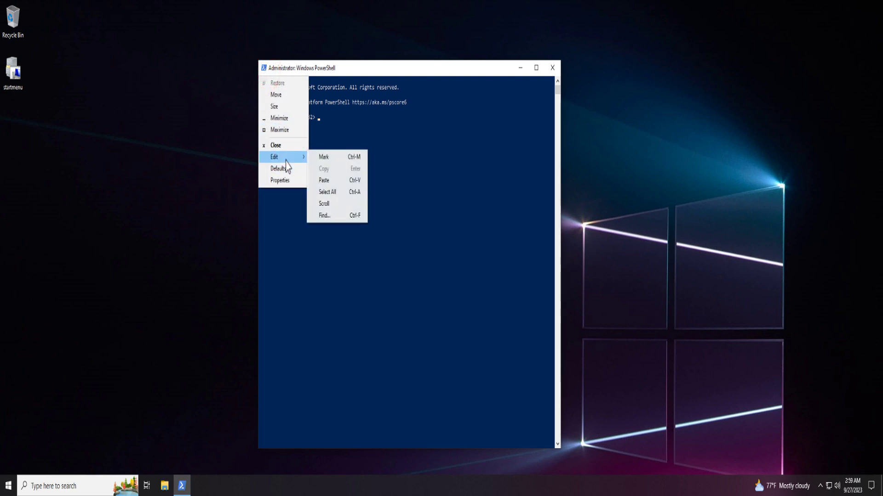
mouse_move(277, 156)
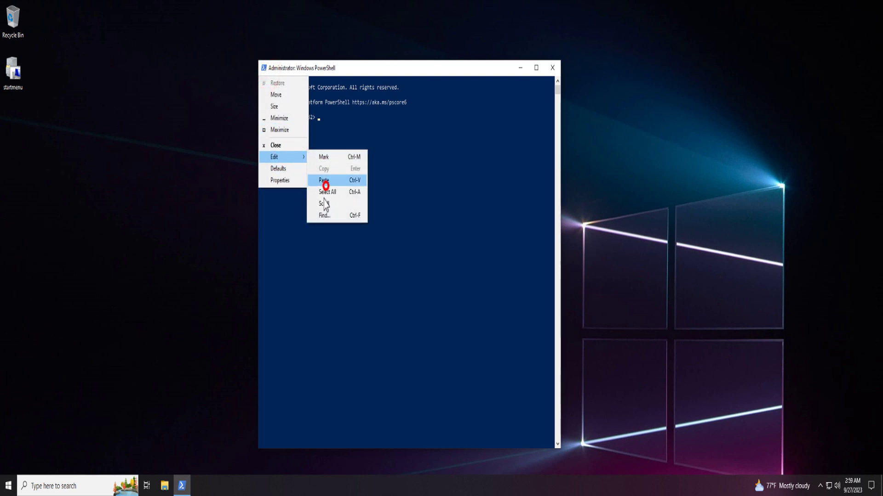
left_click(324, 183)
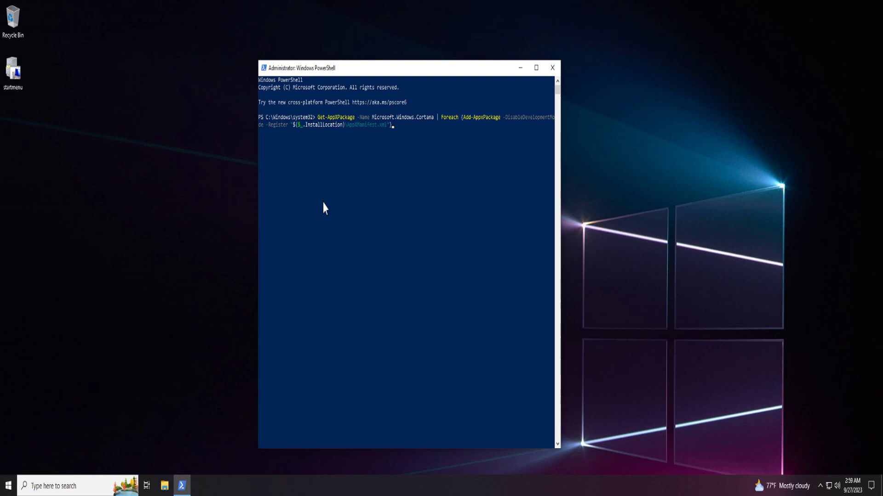
key("Return")
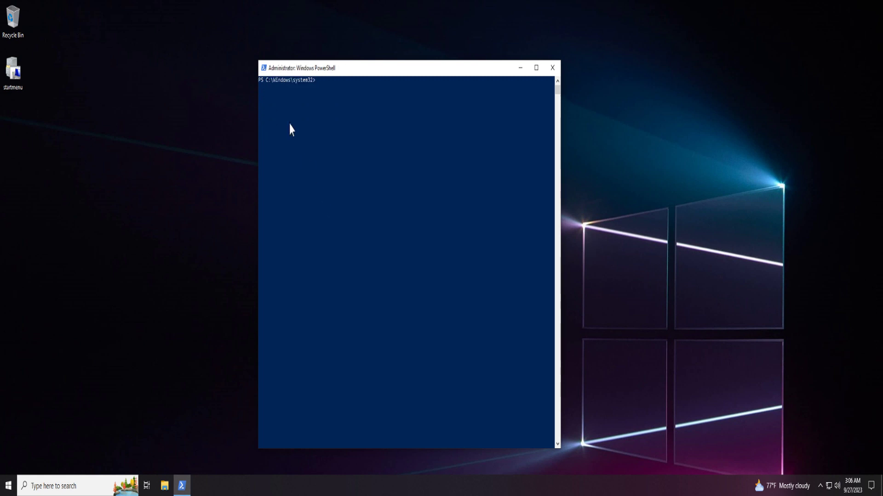
- Paste and run the Get-AppXPackage -AllUsers Add-AppxPackage -Register command
left_click(263, 67)
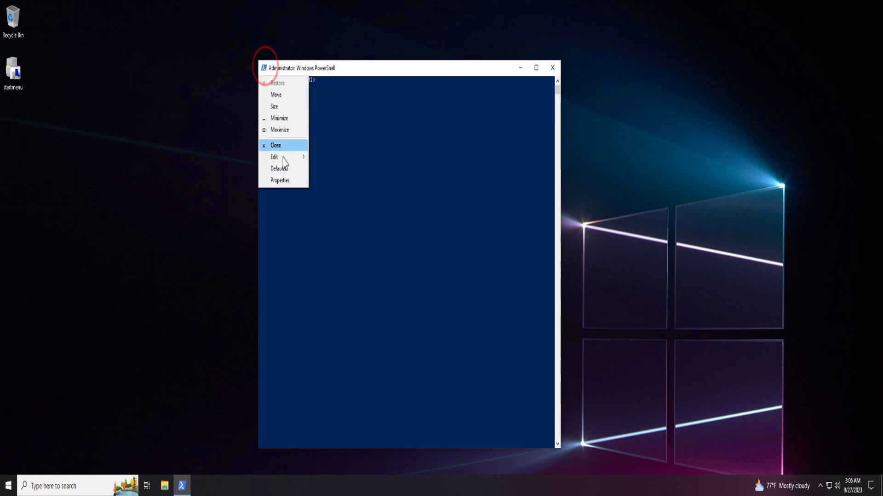
mouse_move(279, 157)
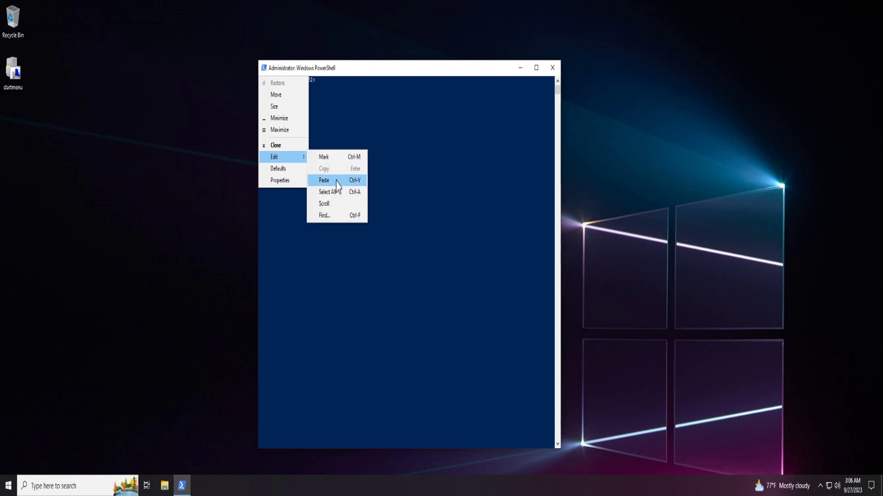
left_click(336, 180)
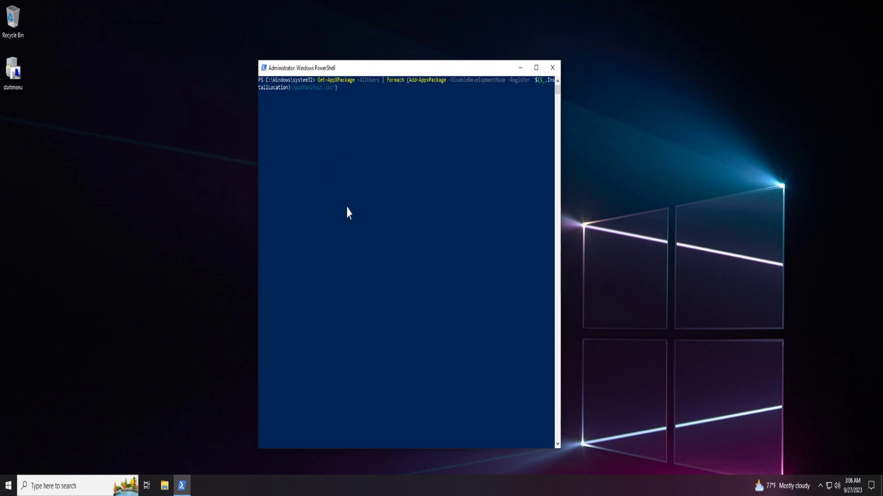
key("Return")
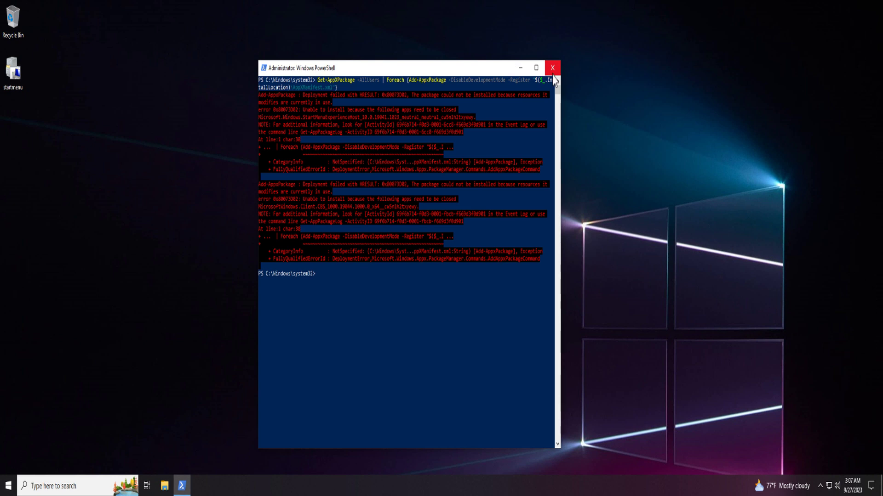
- Close the old console and launch Windows PowerShell (Admin), approving the UAC prompt
left_click(552, 68)
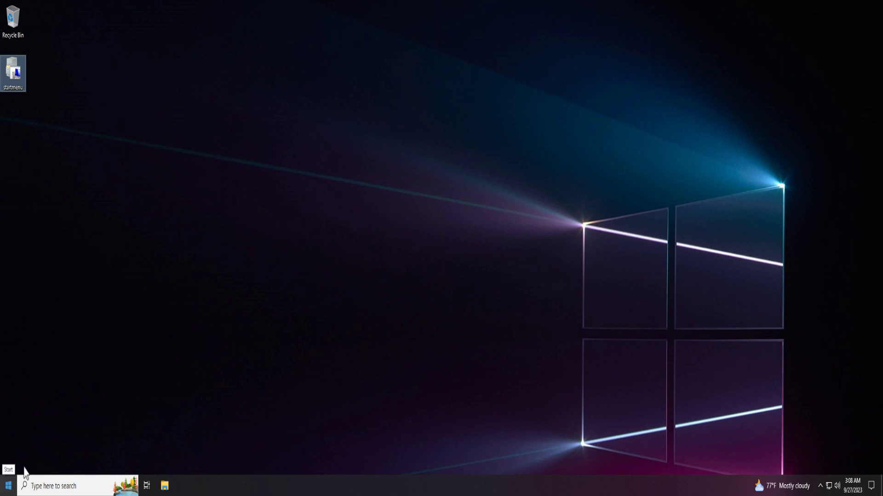
right_click(7, 484)
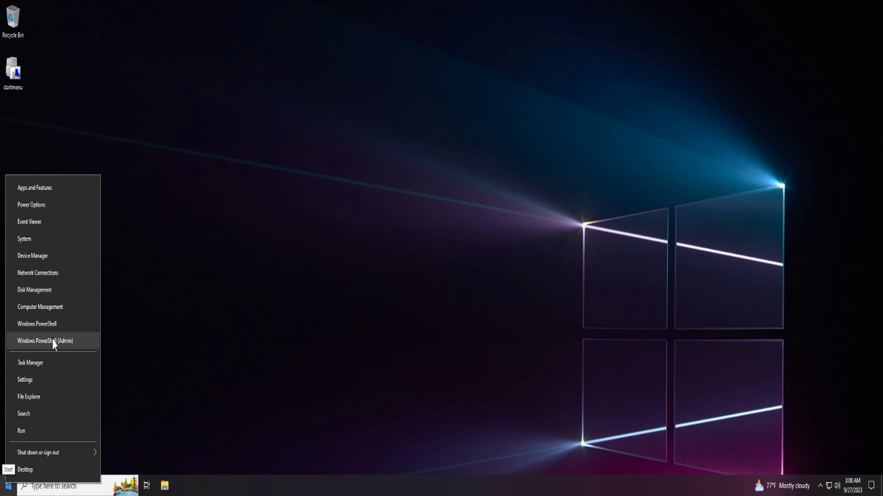
left_click(74, 340)
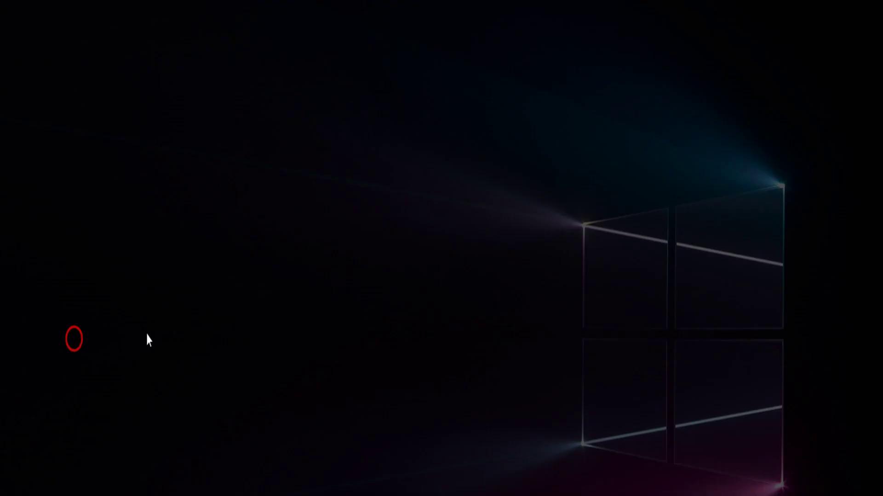
left_click(403, 311)
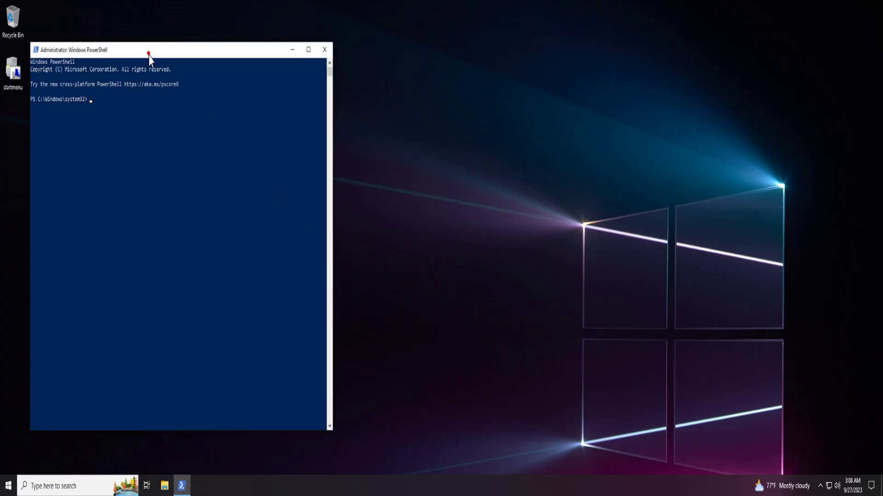
- Run dism /online /cleanup-image /restorehealth until the restore reaches 100%
left_click_drag(150, 55, 256, 60)
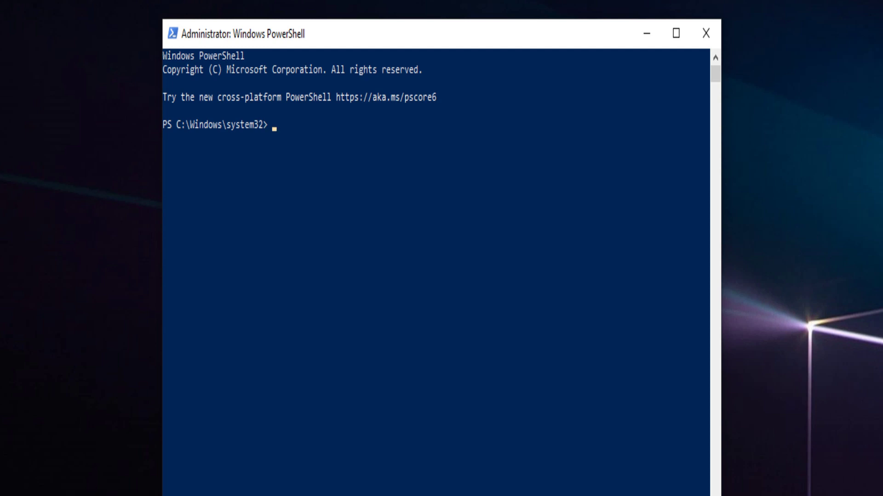
type("dism")
type(" /onli")
type("ne")
type(" /")
type("cleanu")
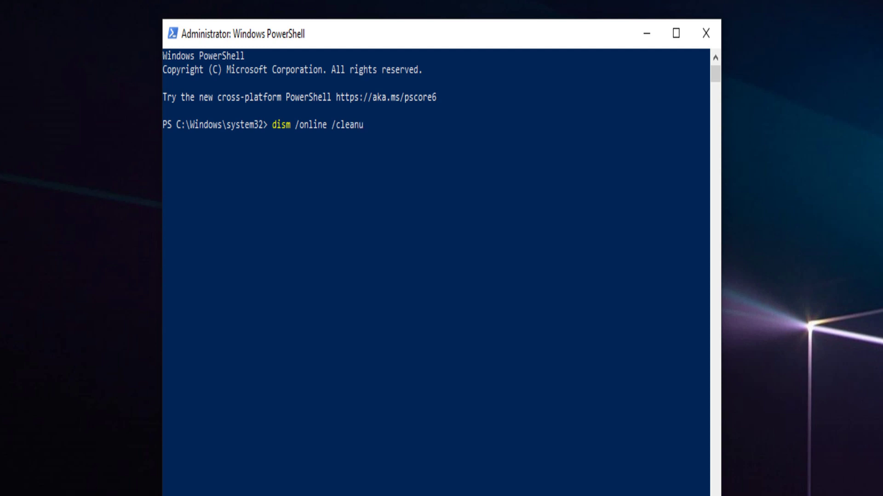
type("p-")
type("image ")
type("/rest")
type("orehe")
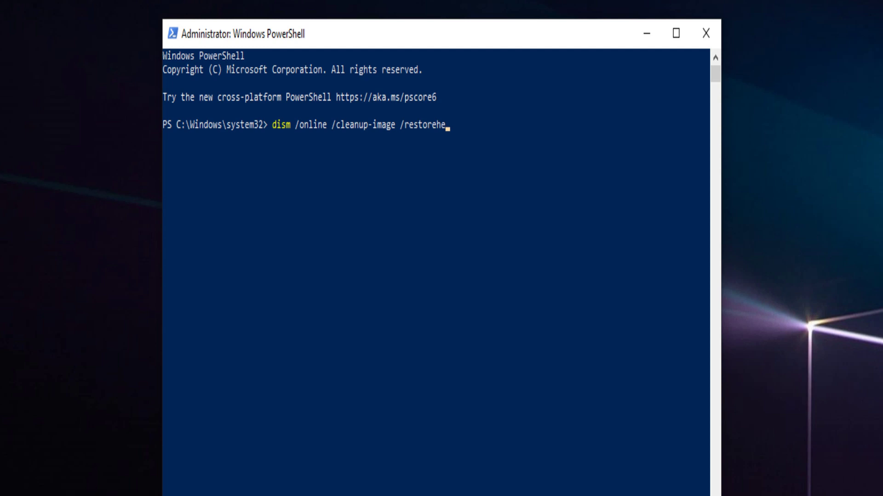
type("alth")
key("Return")
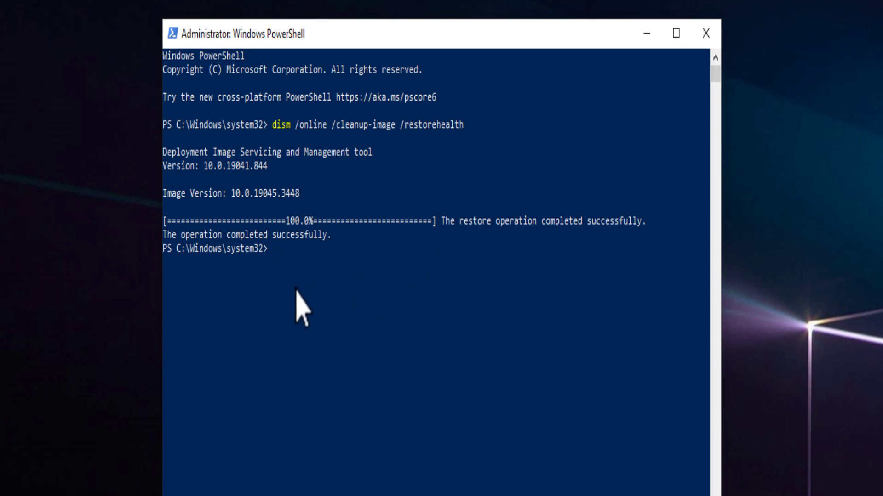
type("s")
type("fc")
type(" /scann")
type("ow")
- Submit sfc /scannow to check and repair system files
key("Return")
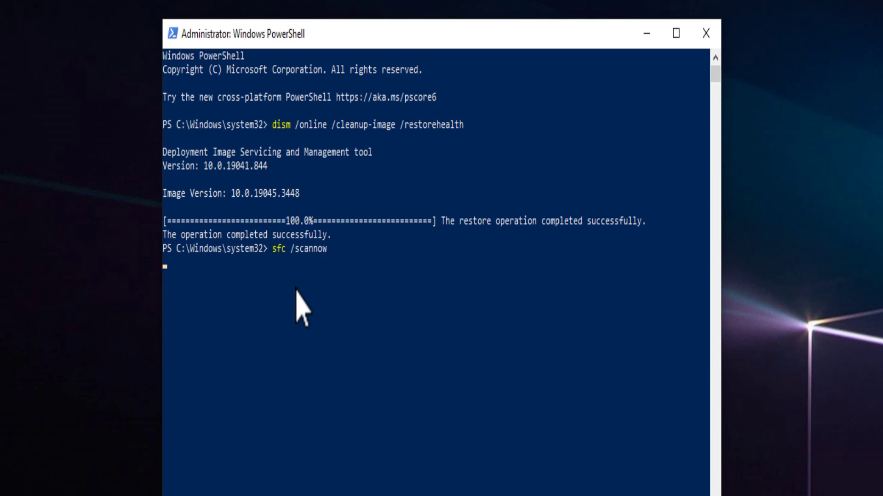